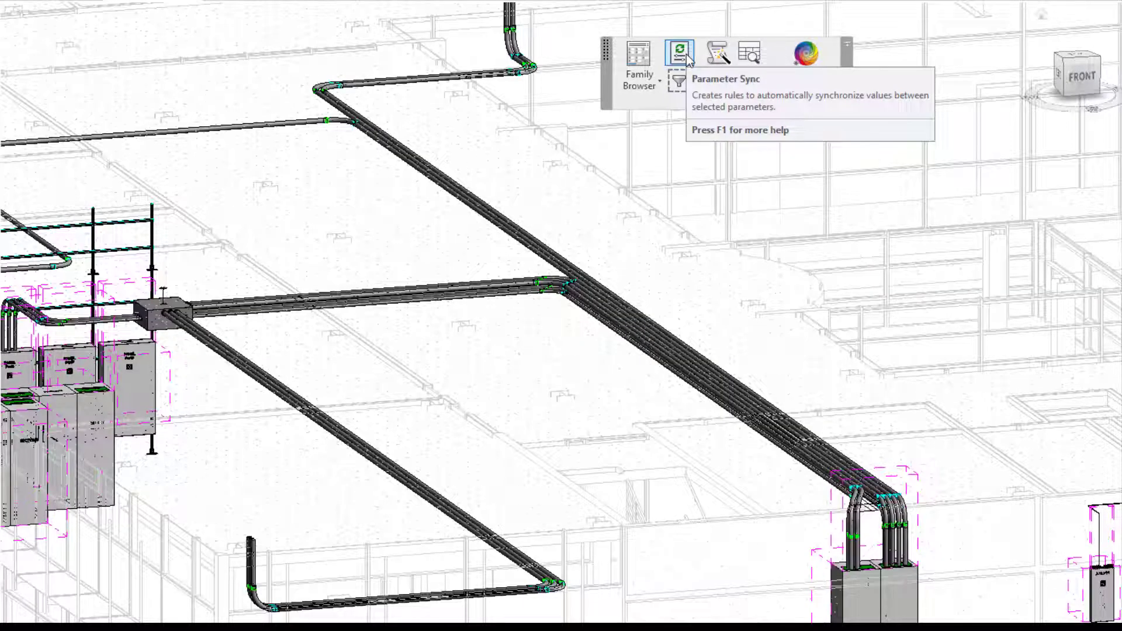
- Bring up the eVolve Project Parameter Sync rules list from the ribbon
left_click(685, 55)
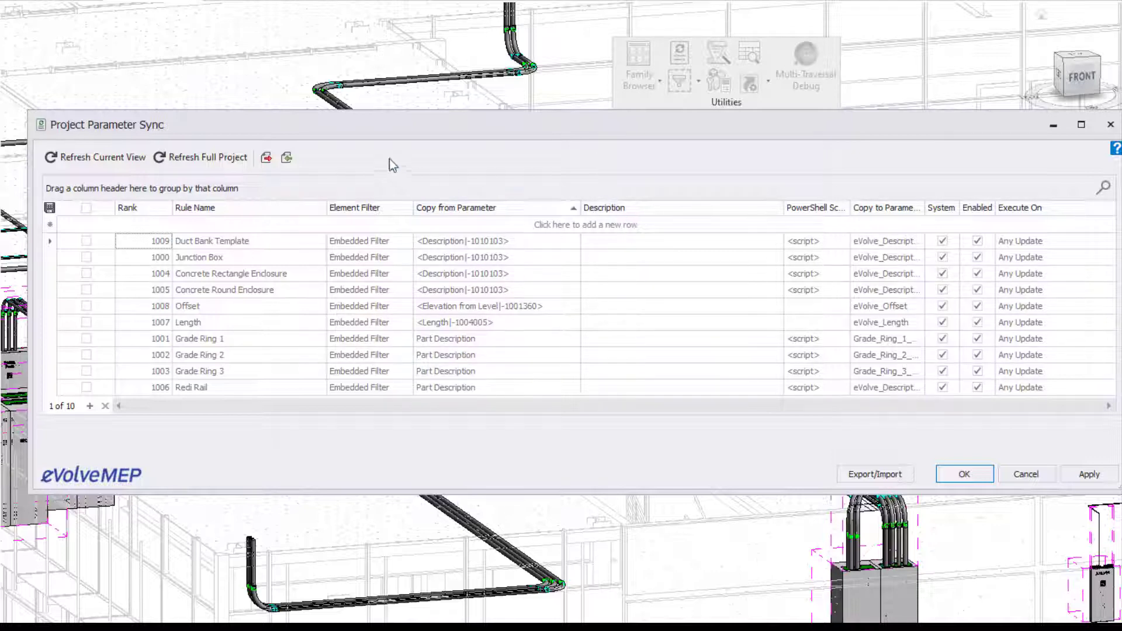
- Import the Hanger Catalog.eVParameterSync rule file from Resources > Sync Rules
left_click(288, 160)
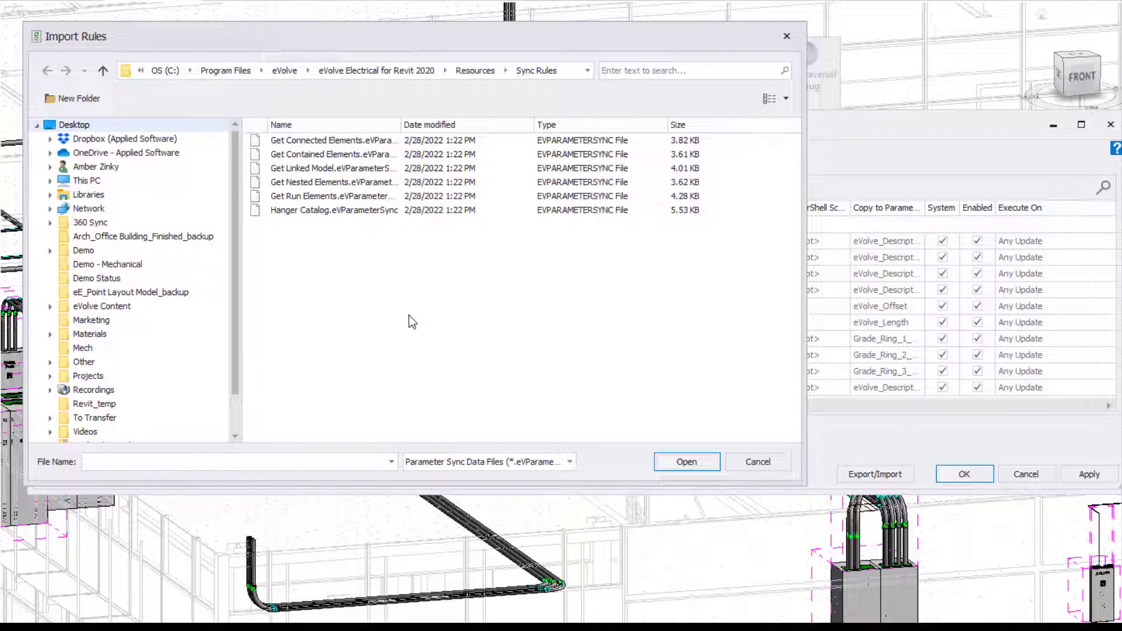
left_click_drag(414, 126, 460, 125)
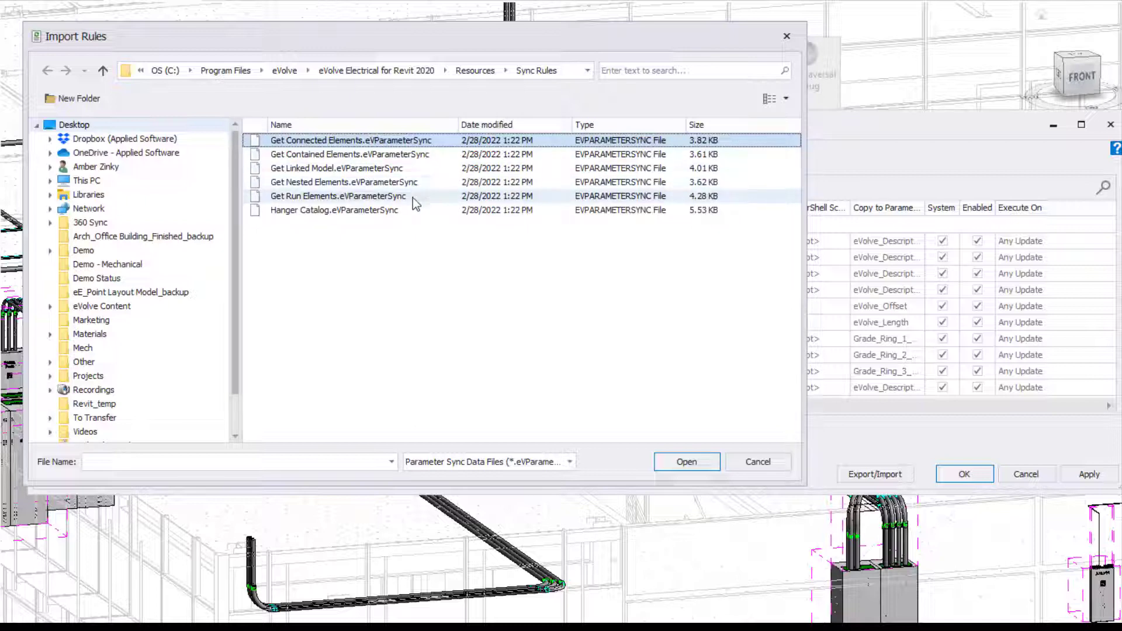
left_click(384, 214)
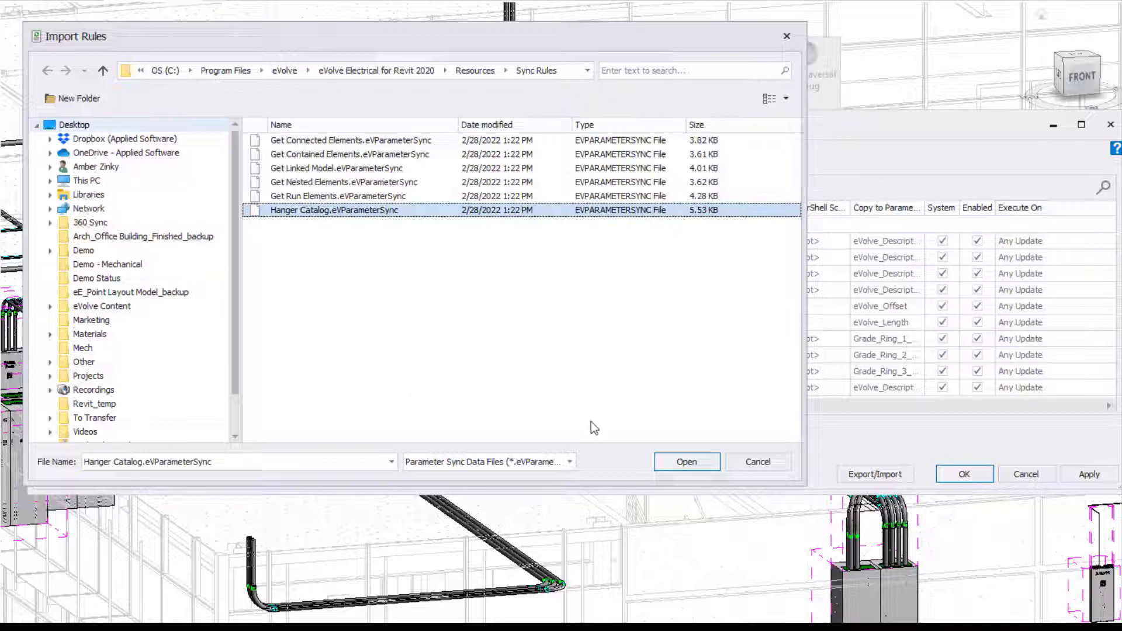
left_click(667, 459)
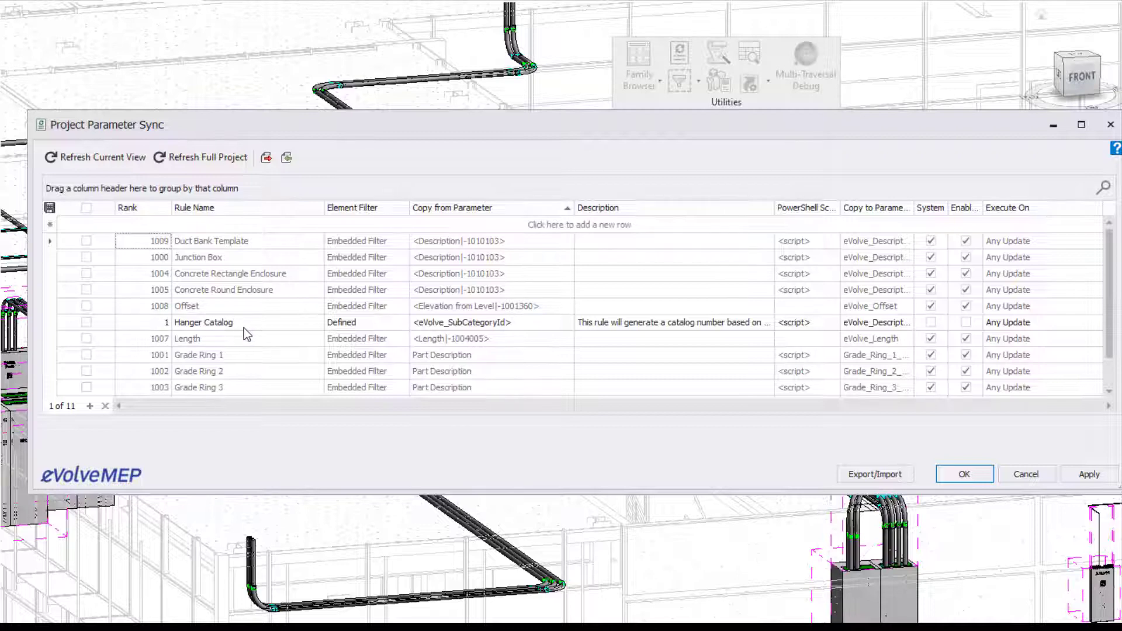
left_click(380, 324)
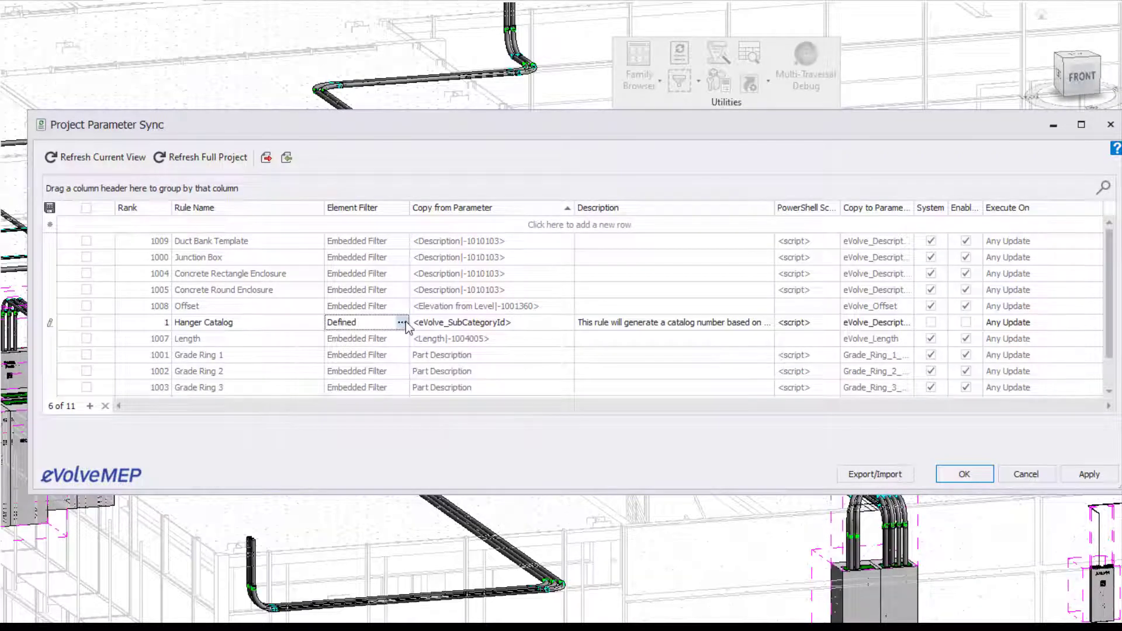
left_click(402, 322)
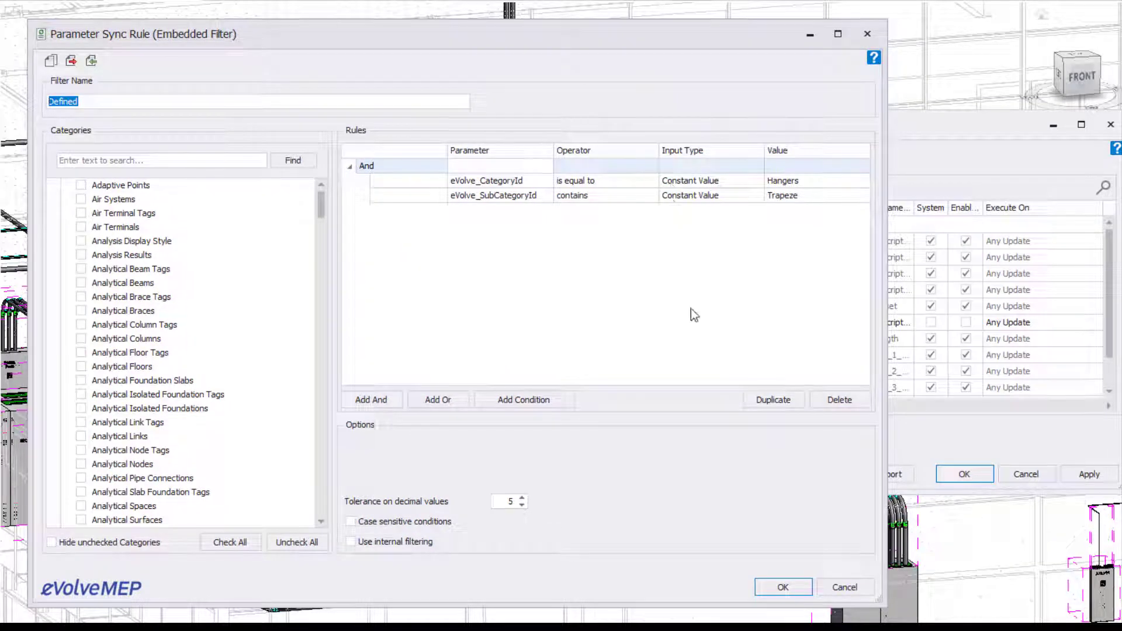
left_click(778, 585)
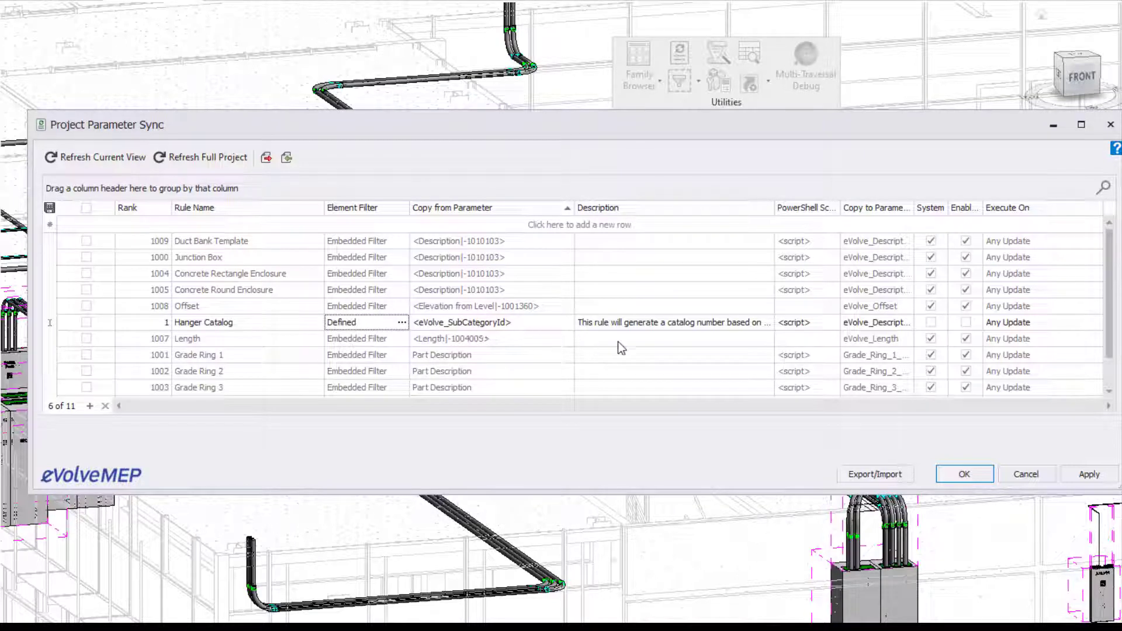
left_click(717, 326)
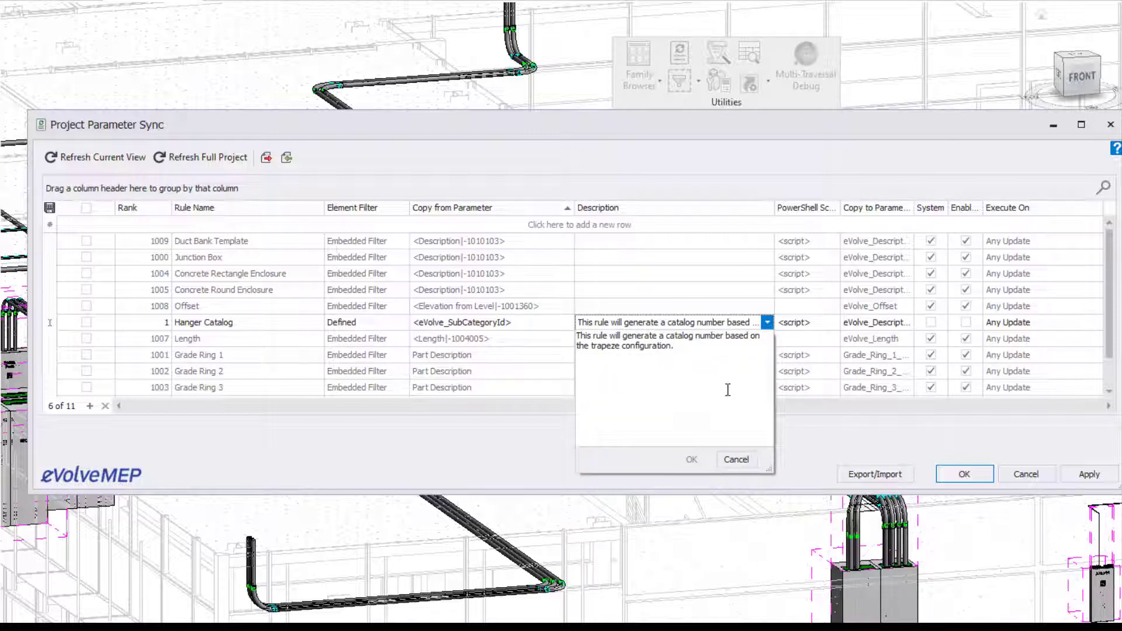
left_click(828, 323)
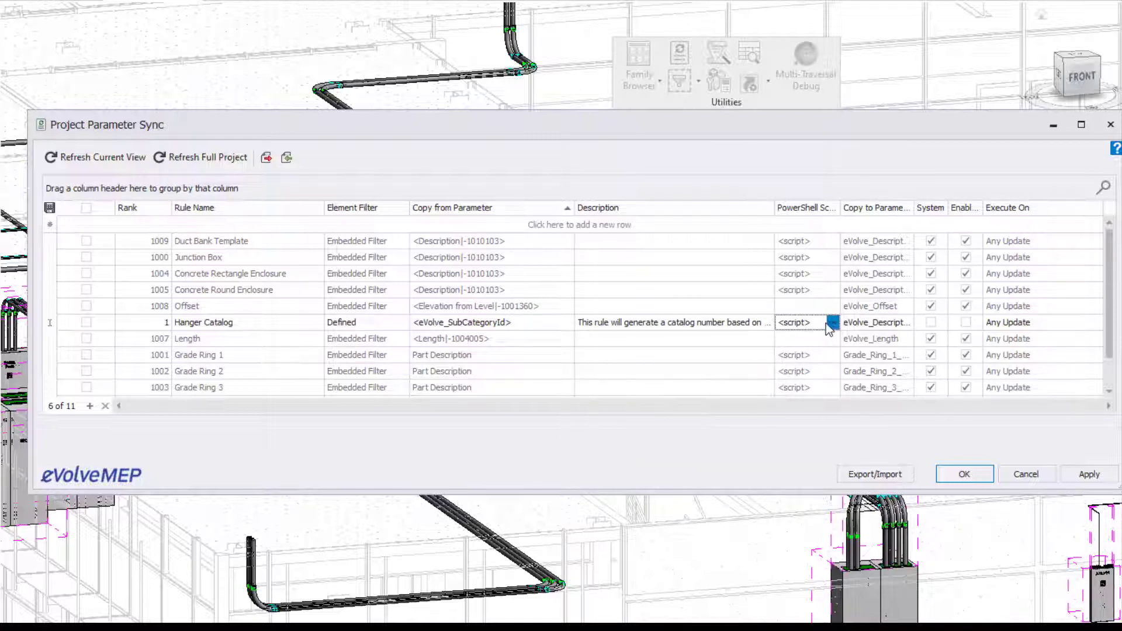
left_click(831, 323)
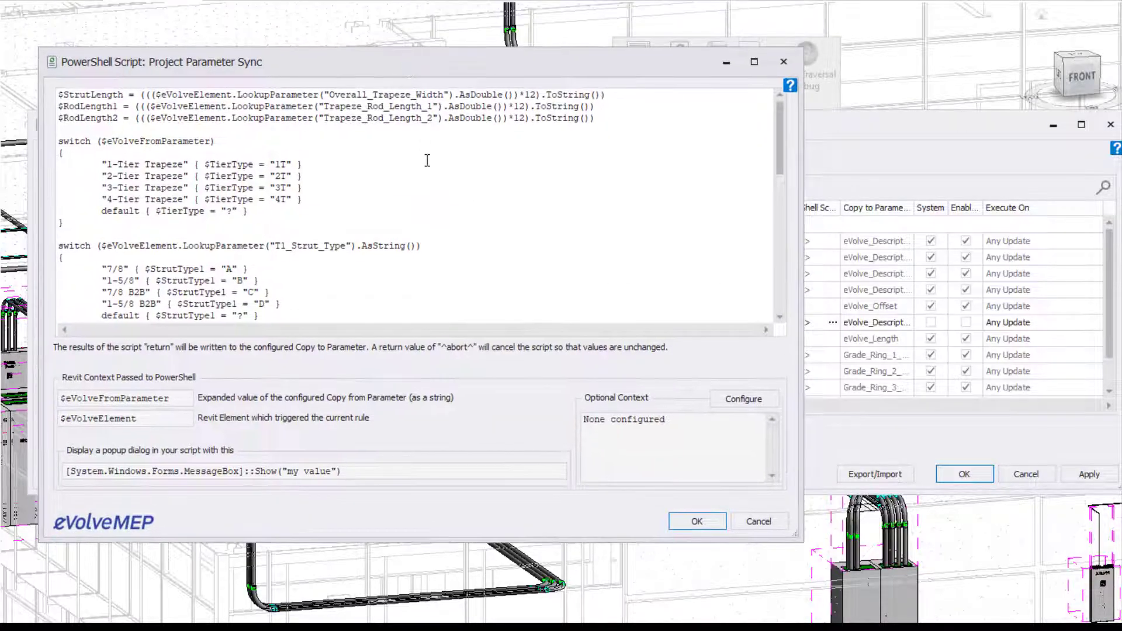
scroll(431, 186, "down", 4)
scroll(433, 201, "down", 5)
scroll(434, 214, "down", 1)
scroll(435, 226, "up", 1)
scroll(436, 230, "up", 3)
scroll(438, 238, "up", 5)
left_click(784, 62)
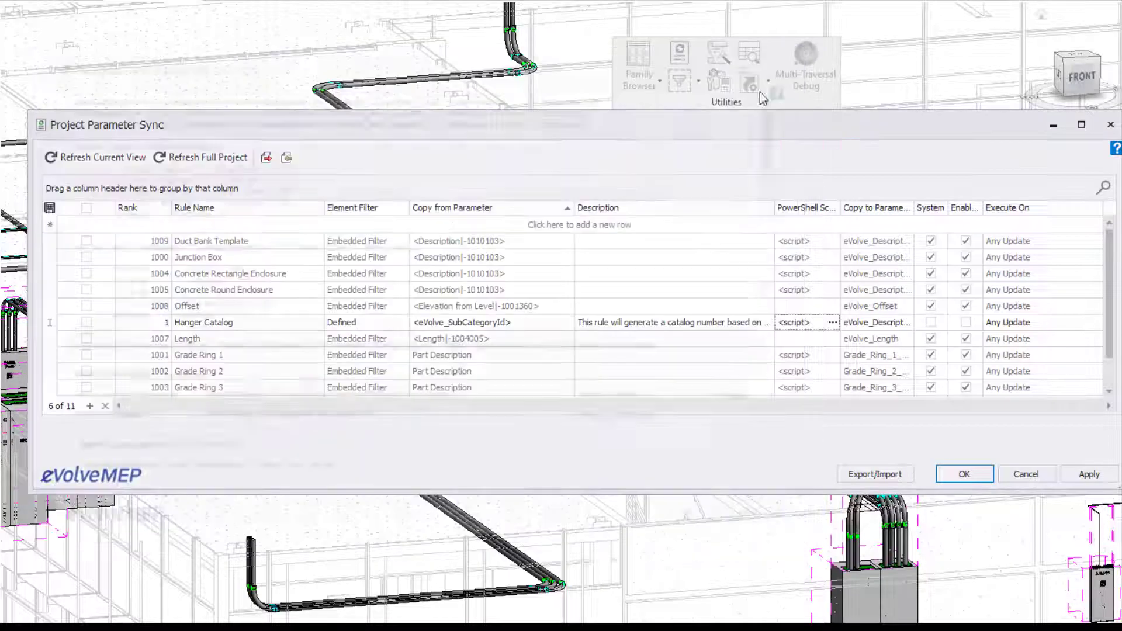
left_click(859, 325)
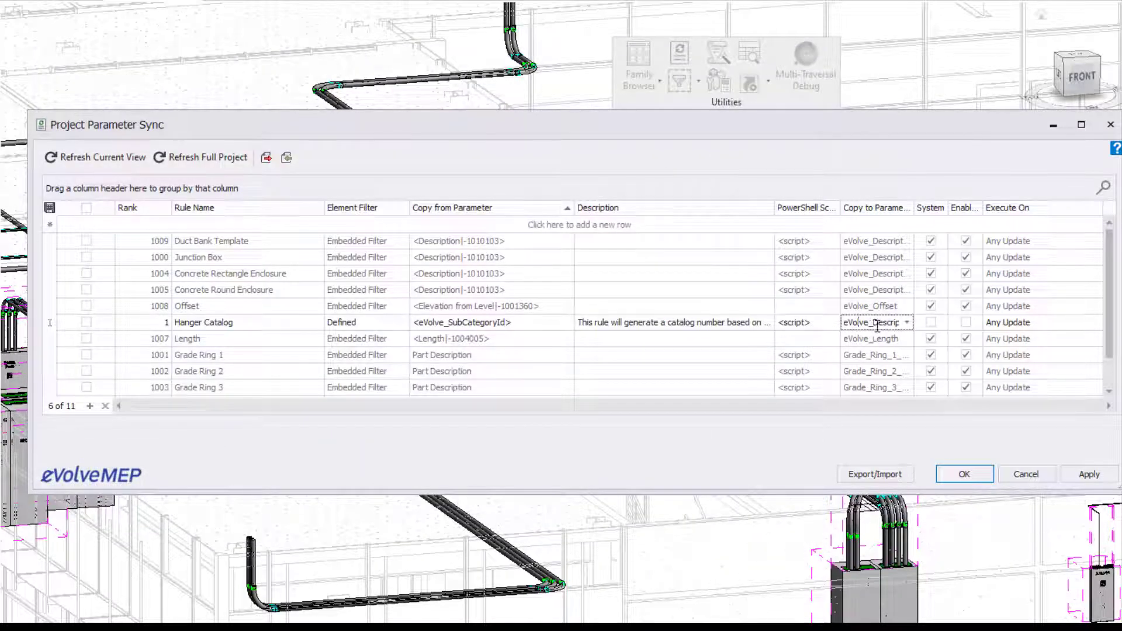
- Keep the imported rules and place hangers along the entire conduit run at 8' spacing
left_click(965, 474)
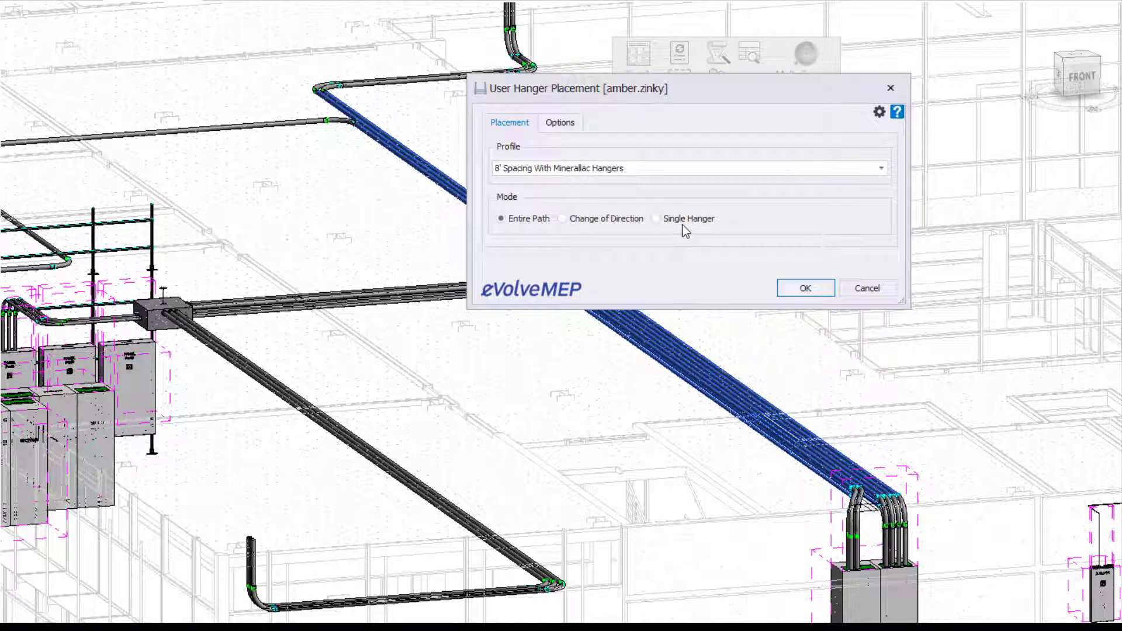
left_click(802, 291)
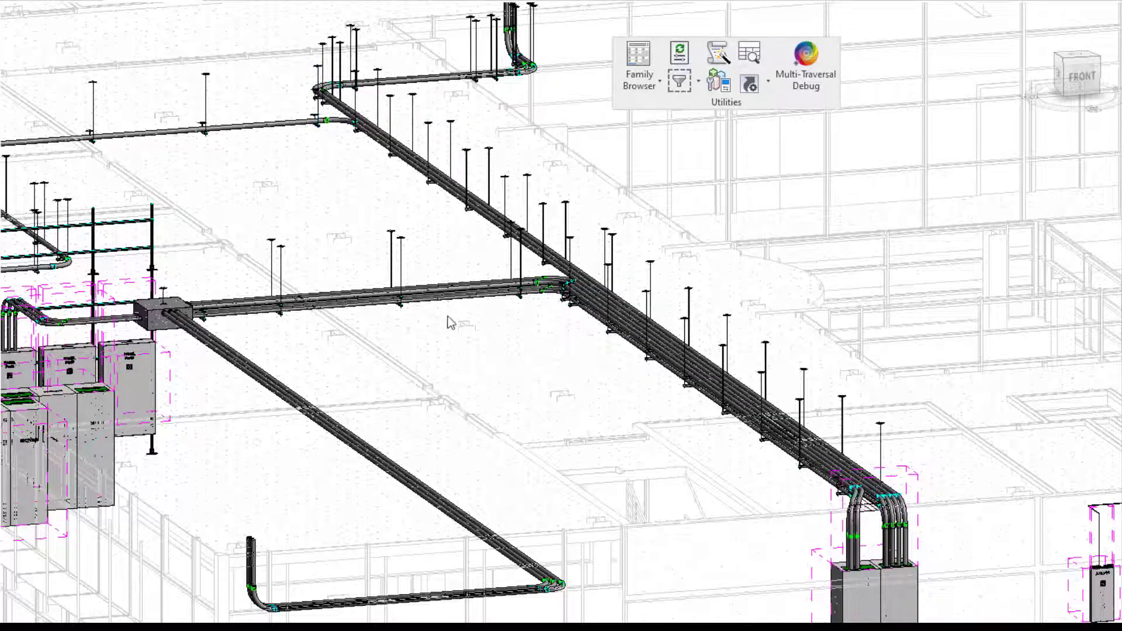
scroll(574, 282, "up", 3)
scroll(571, 287, "up", 2)
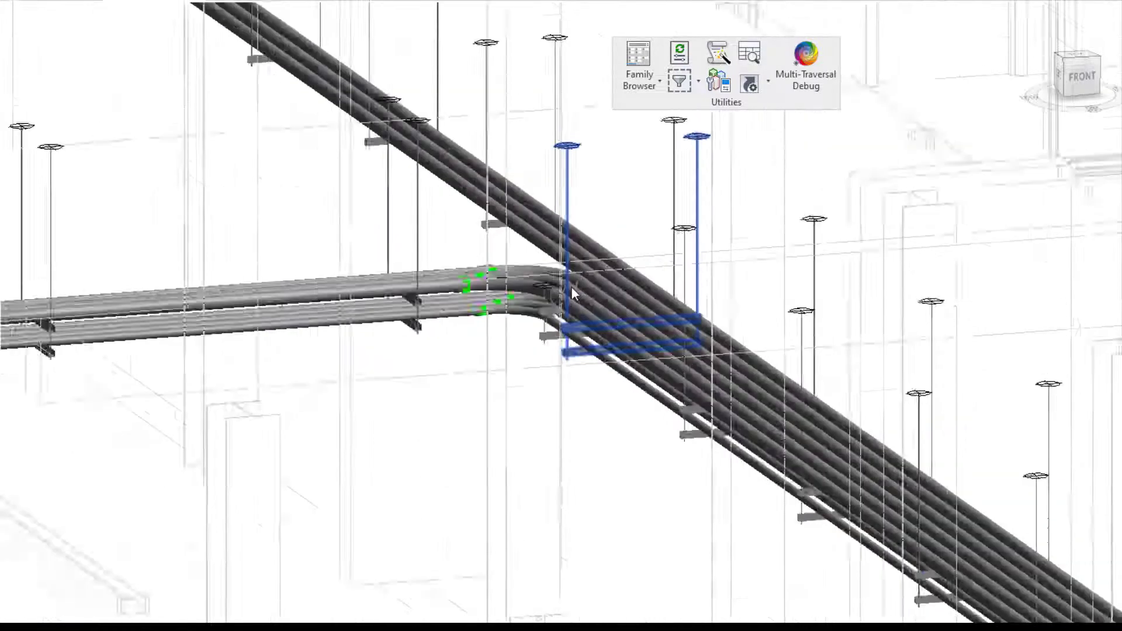
scroll(526, 288, "up", 1)
- Inspect two trapeze hangers' descriptions, deselect, and reopen the parameter sync rules
left_click(334, 246)
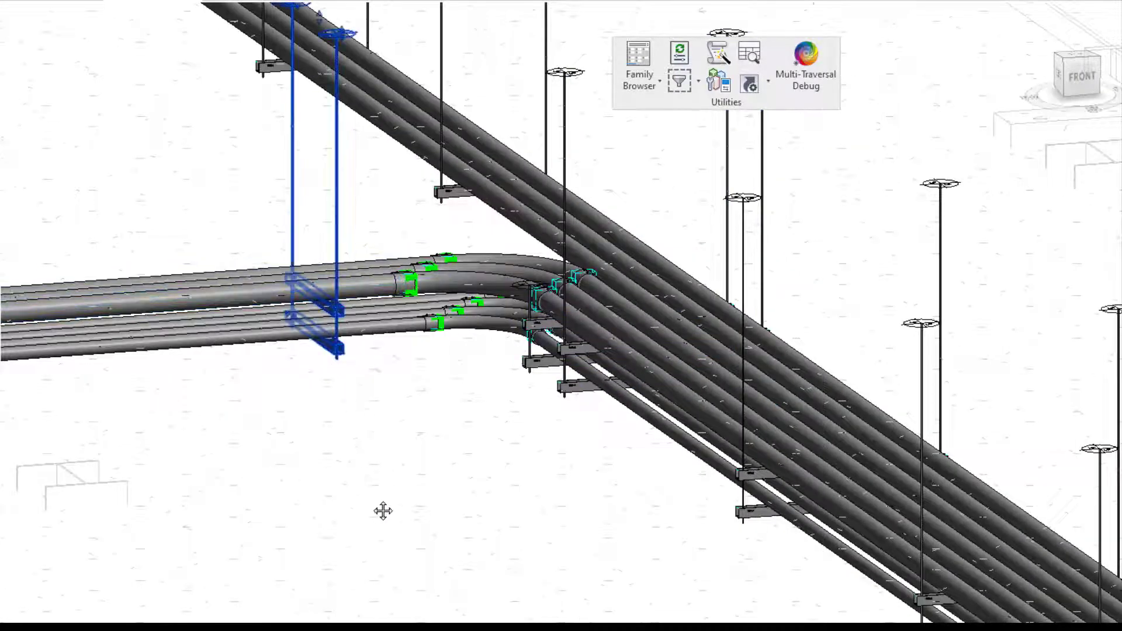
scroll(377, 520, "up", 2)
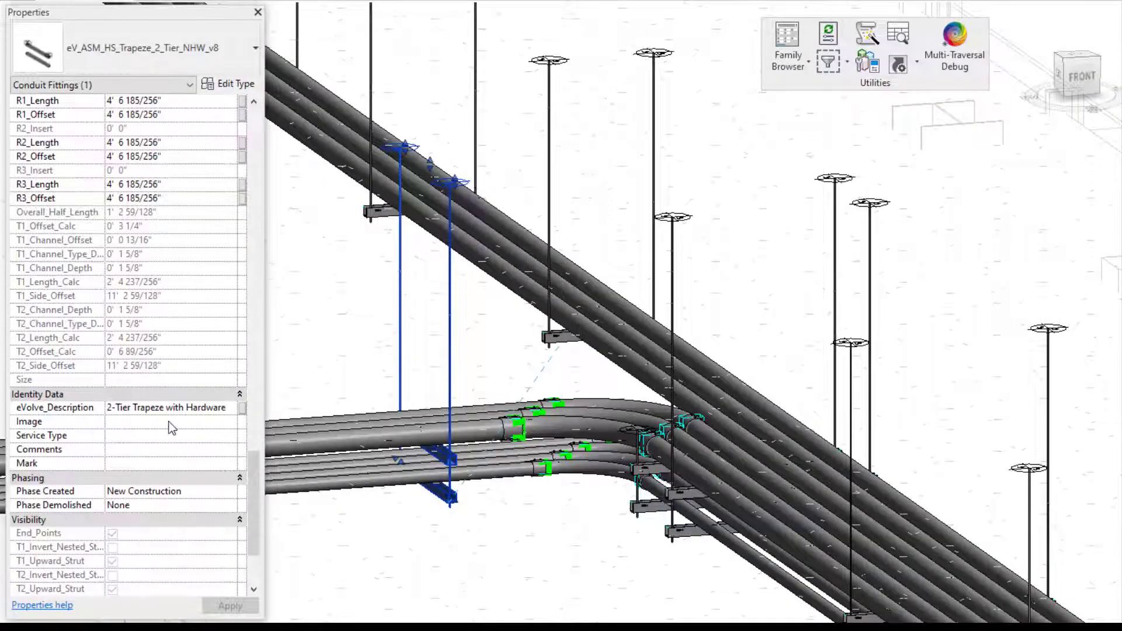
left_click(368, 215)
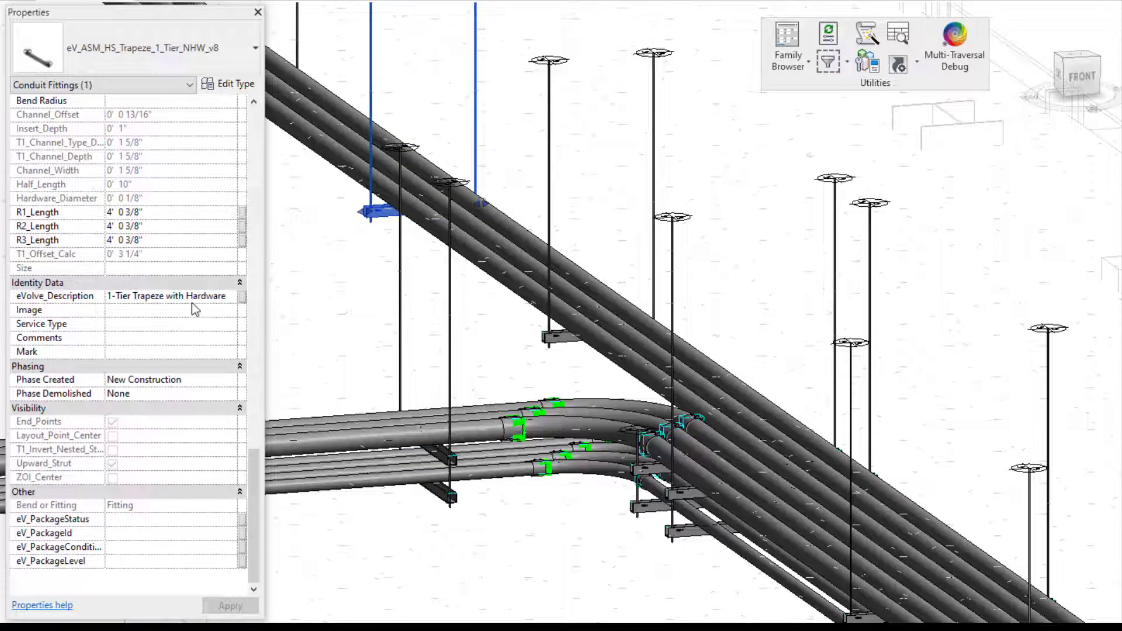
left_click(310, 277)
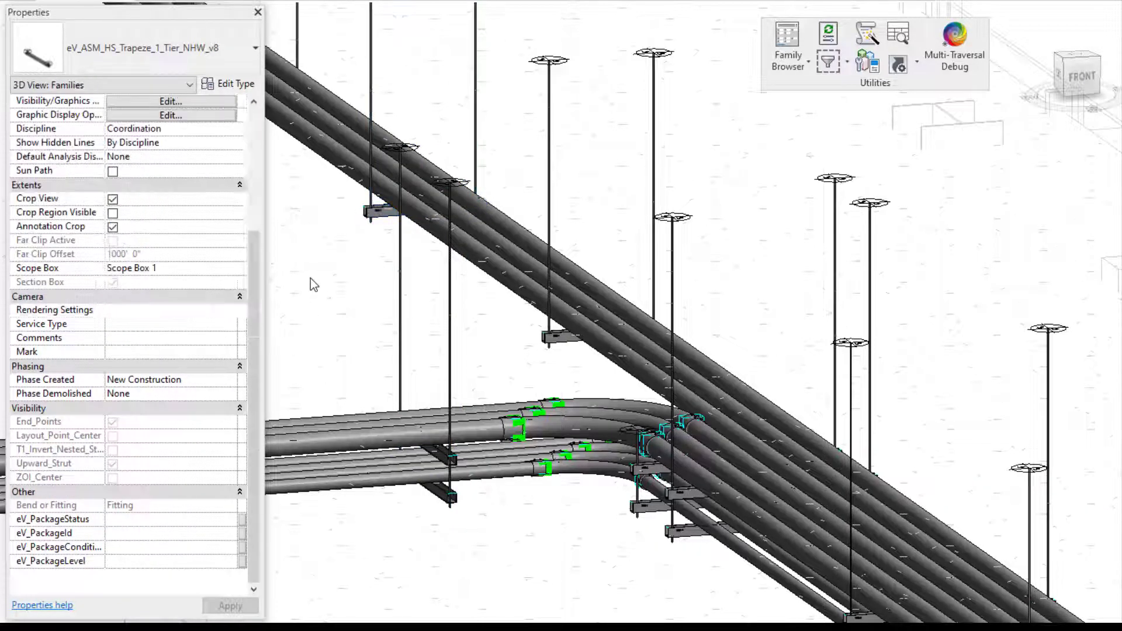
left_click(829, 36)
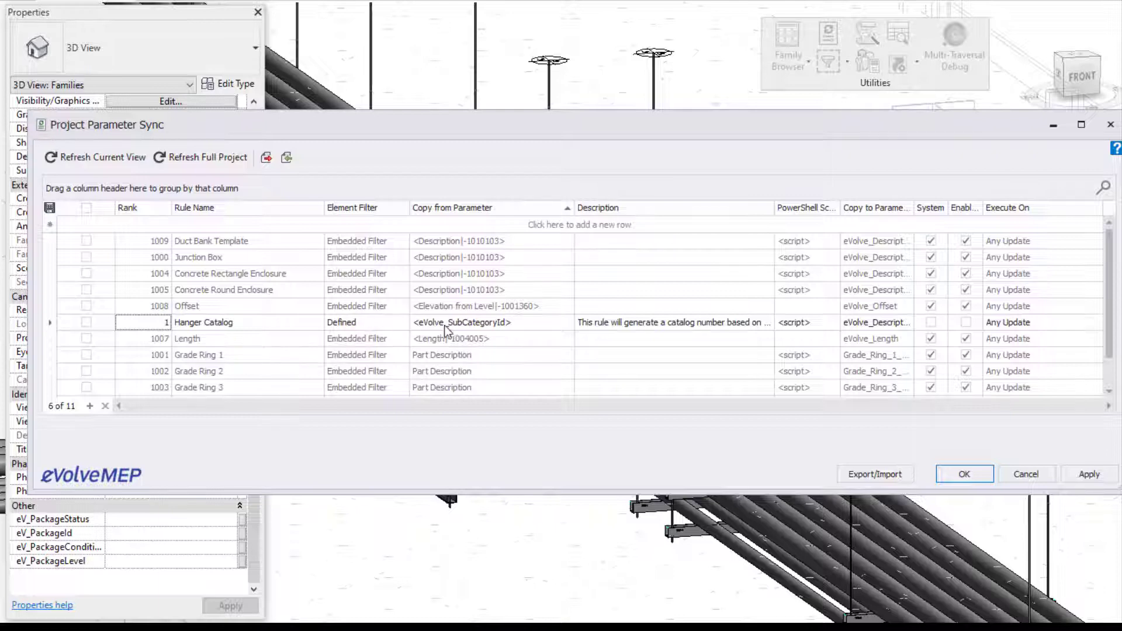
- Enable the Hanger Catalog rule, apply it, and refresh it across the full project
left_click(965, 322)
left_click(1079, 478)
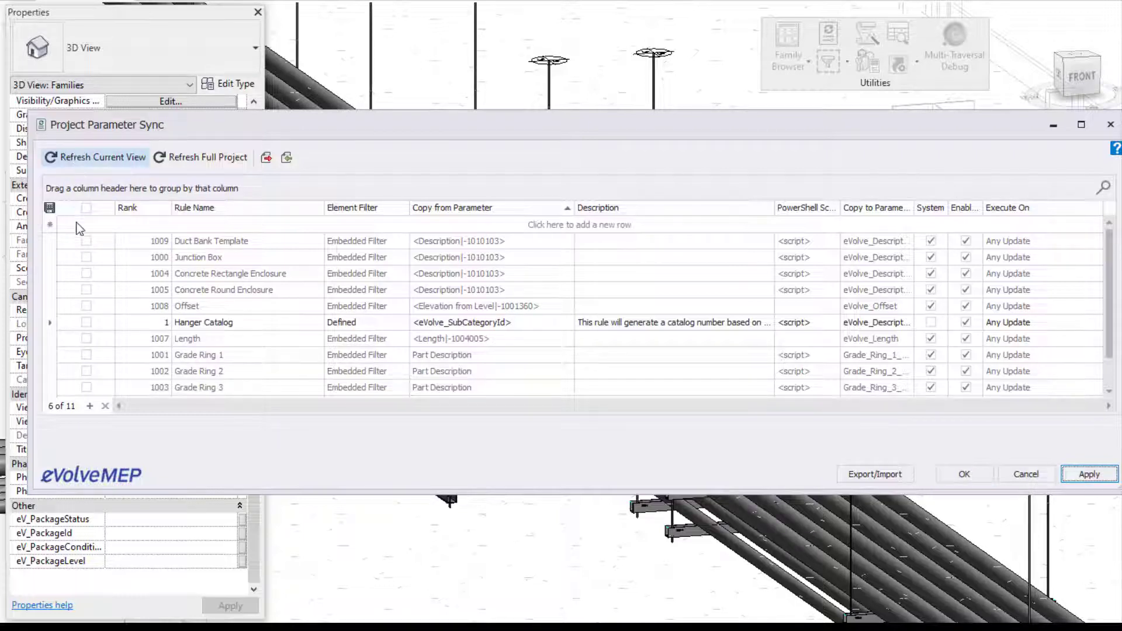
left_click(85, 323)
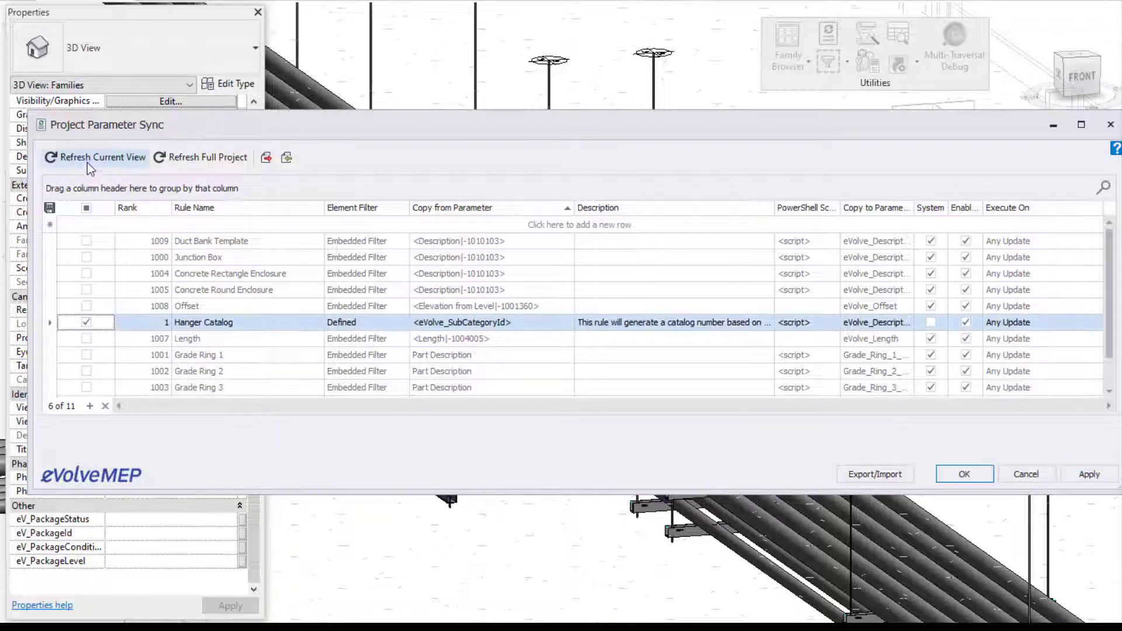
left_click(180, 158)
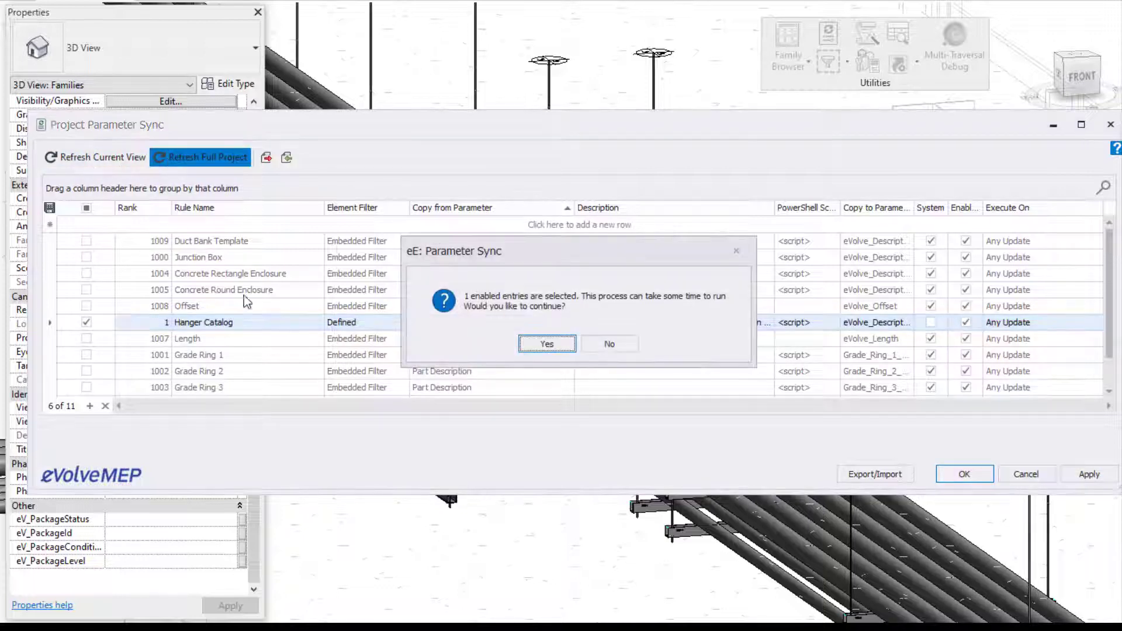
left_click(547, 344)
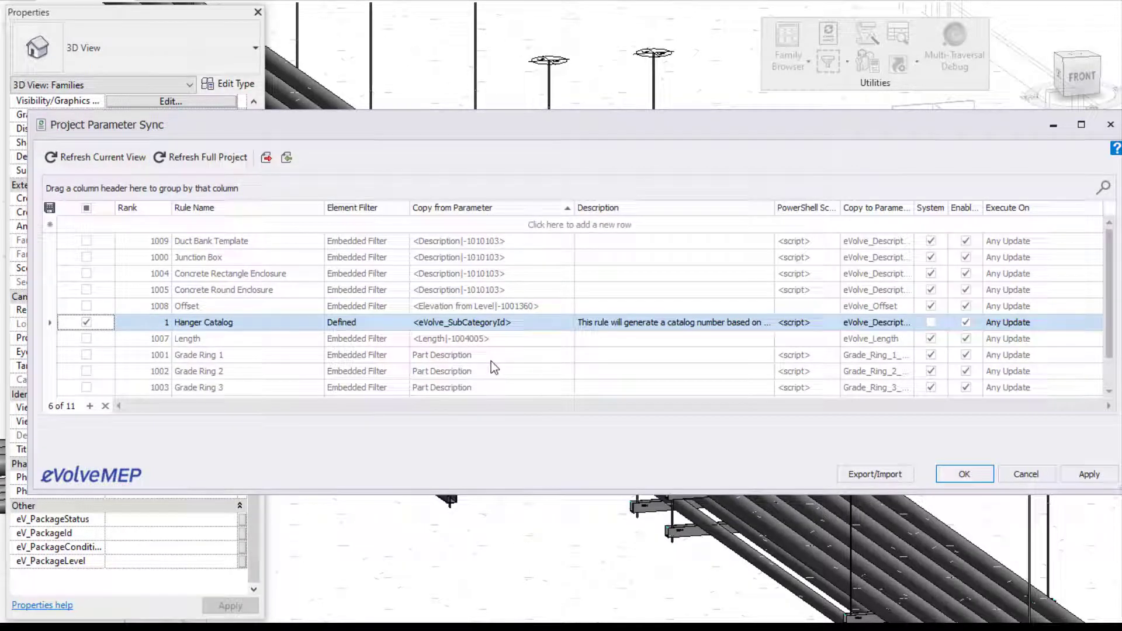
- Close the rules list and check two trapeze hangers' eVolve_Description catalog codes
left_click(965, 474)
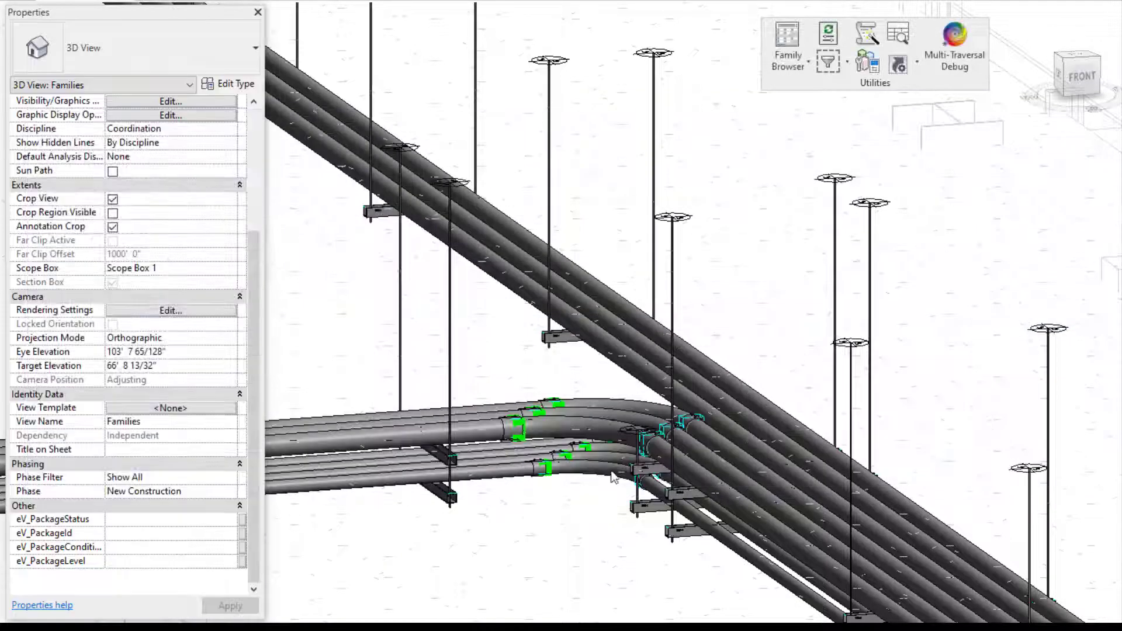
left_click(446, 501)
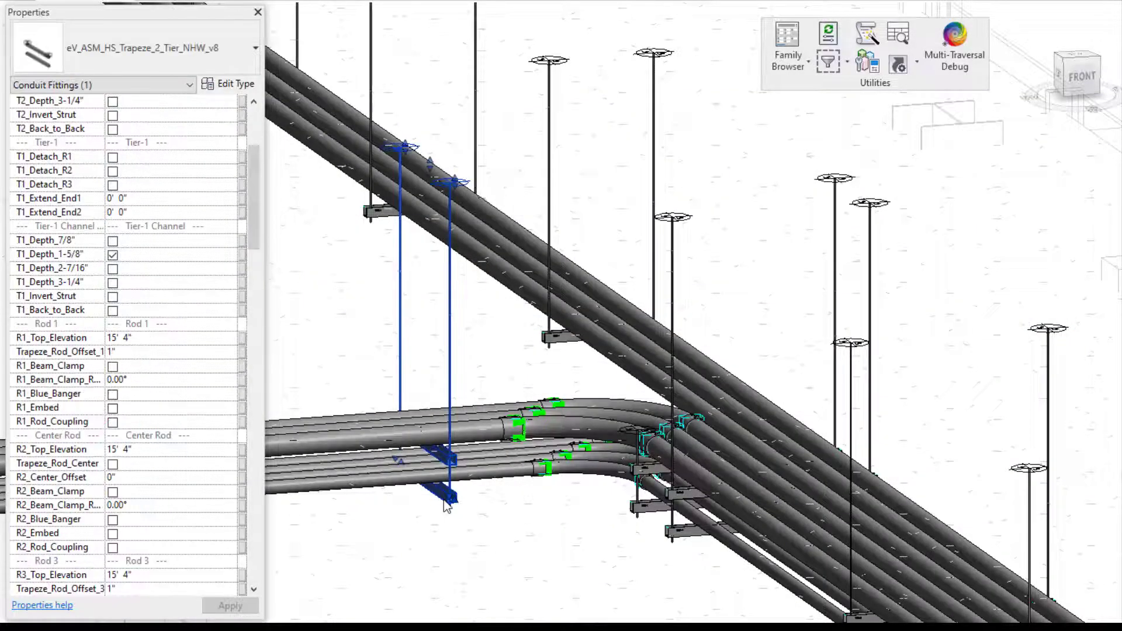
scroll(262, 421, "down", 10)
scroll(262, 474, "up", 5)
left_click_drag(254, 329, 250, 524)
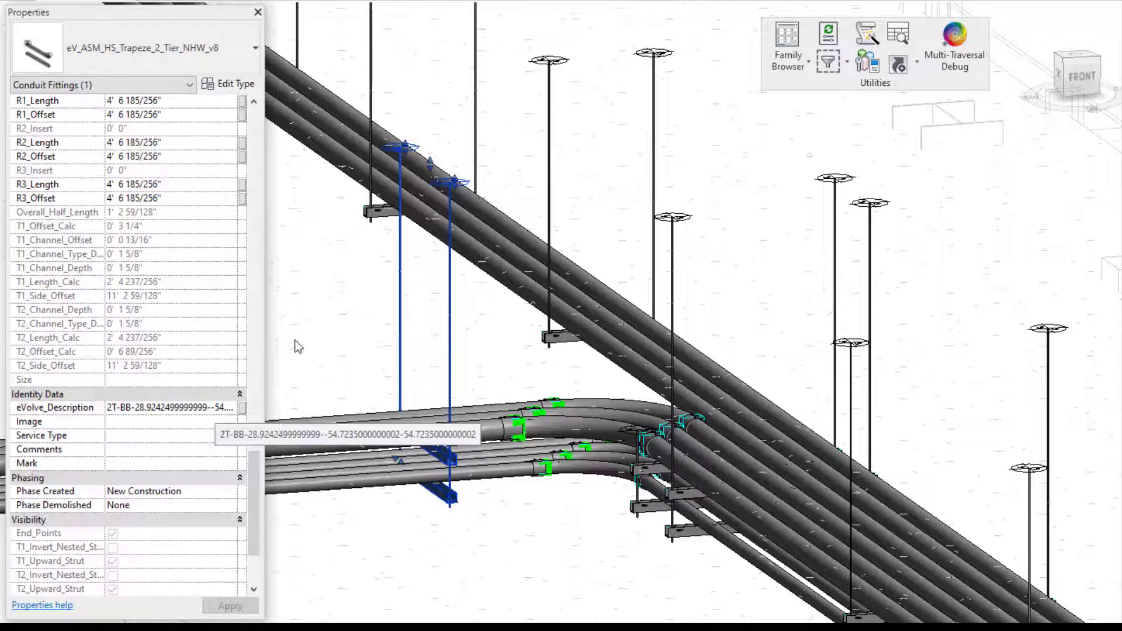
left_click(375, 215)
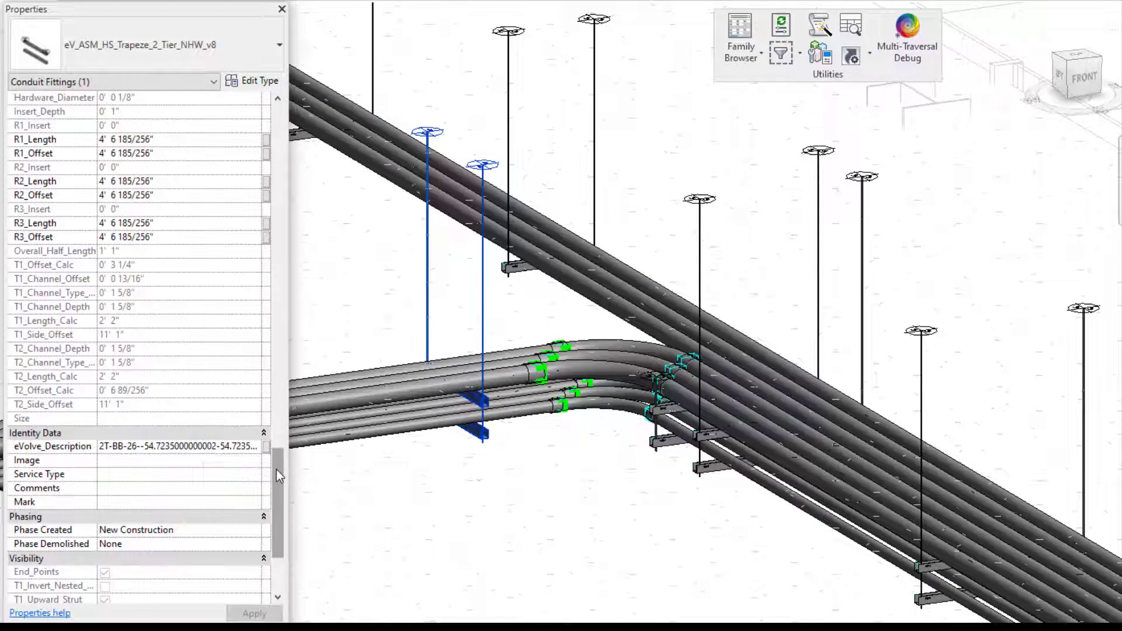
scroll(187, 389, "down", 4)
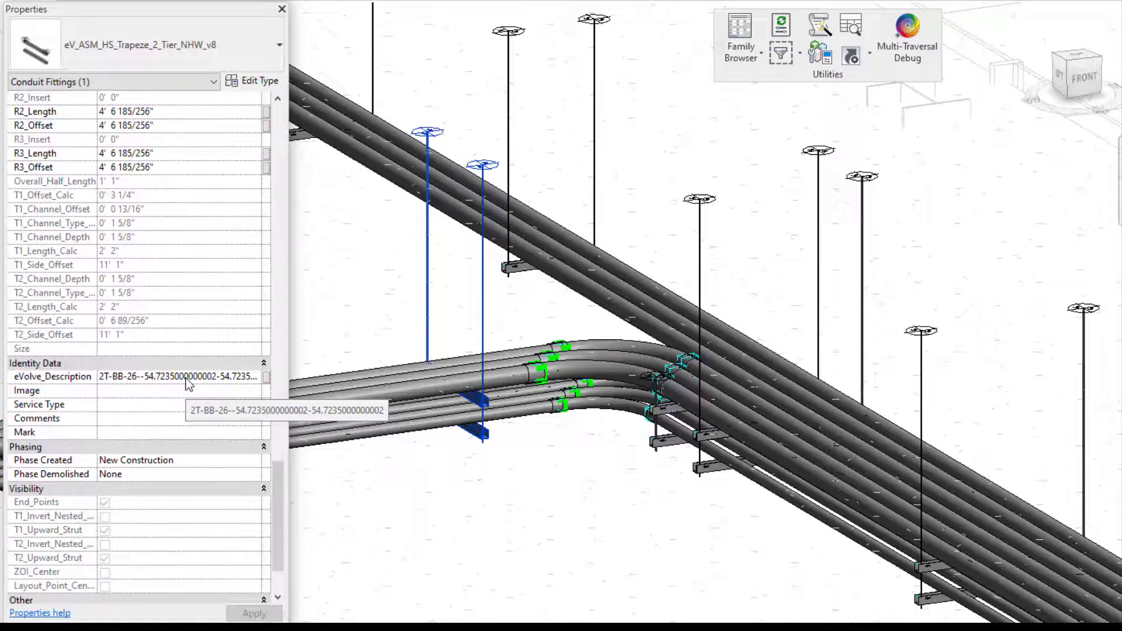
- Set the 2-tier trapeze hanger type's Rod_Length_Rounding to 1' 0" and save the change
left_click(256, 83)
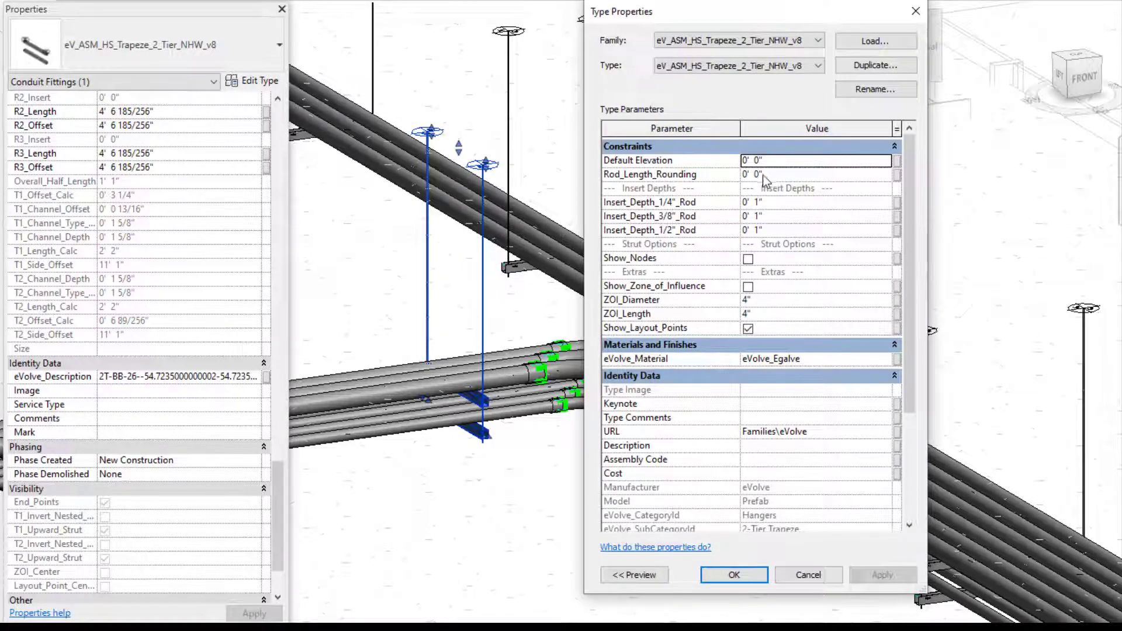
left_click(765, 178)
left_click_drag(767, 175, 728, 175)
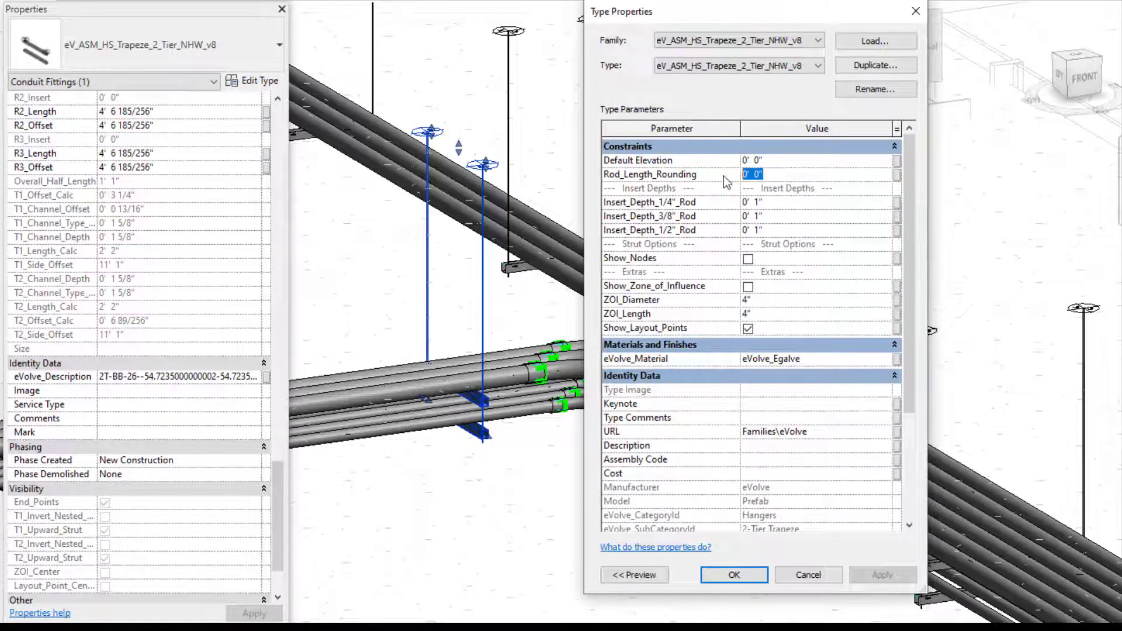
type("1")
key("Return")
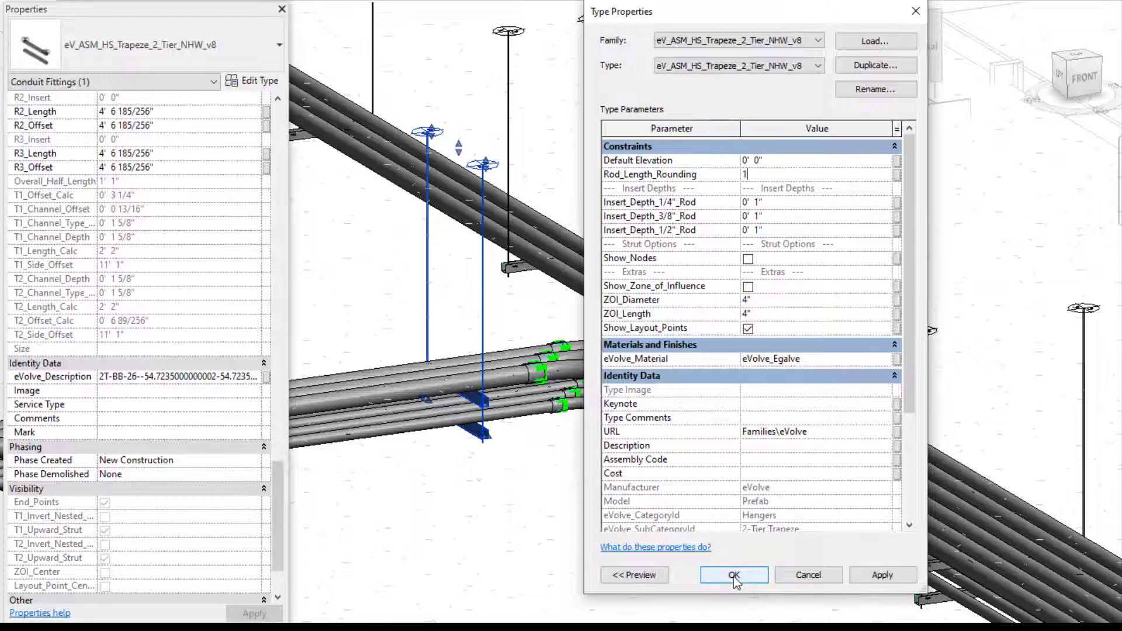
left_click(827, 174)
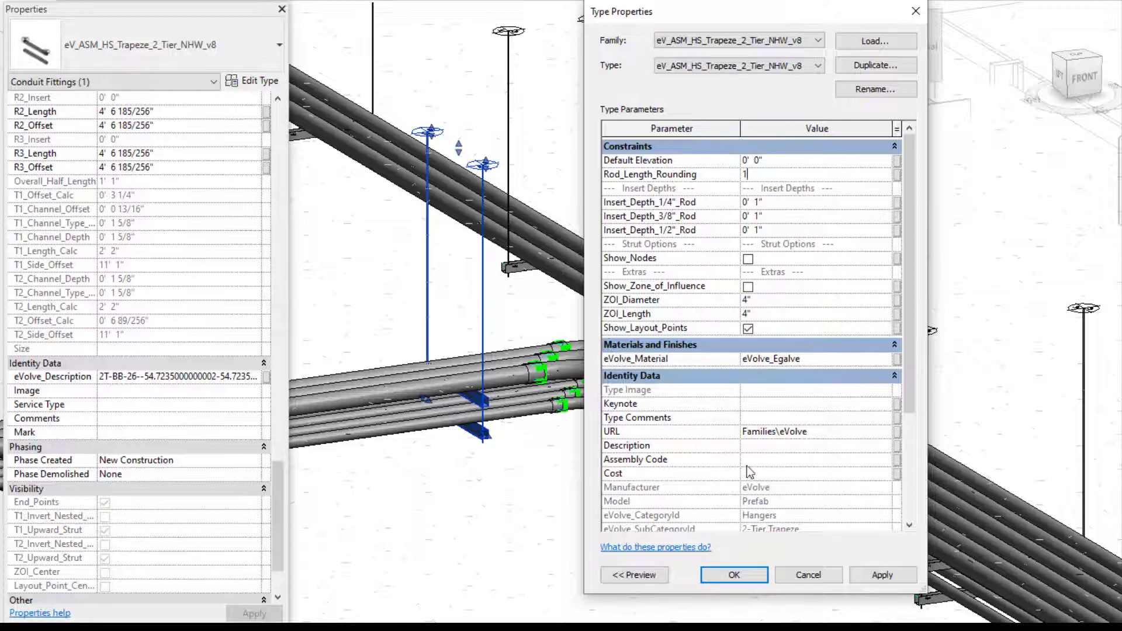
left_click(882, 575)
left_click(737, 578)
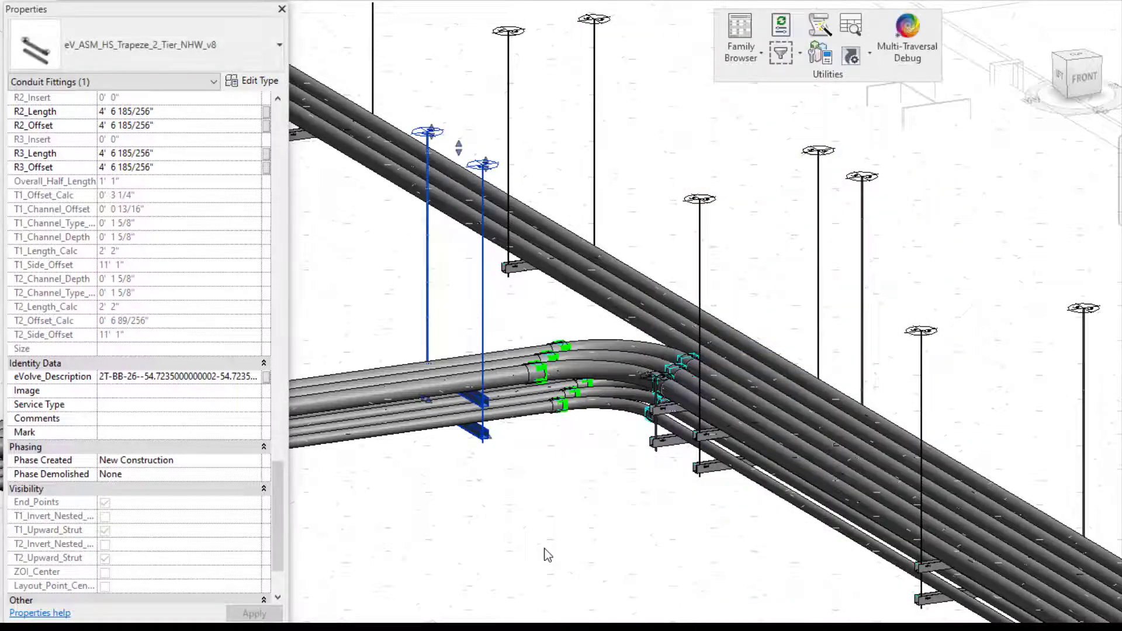
- Refresh the Hanger Catalog rule project-wide so the description reads 2T-BB-26--60-60
left_click(781, 26)
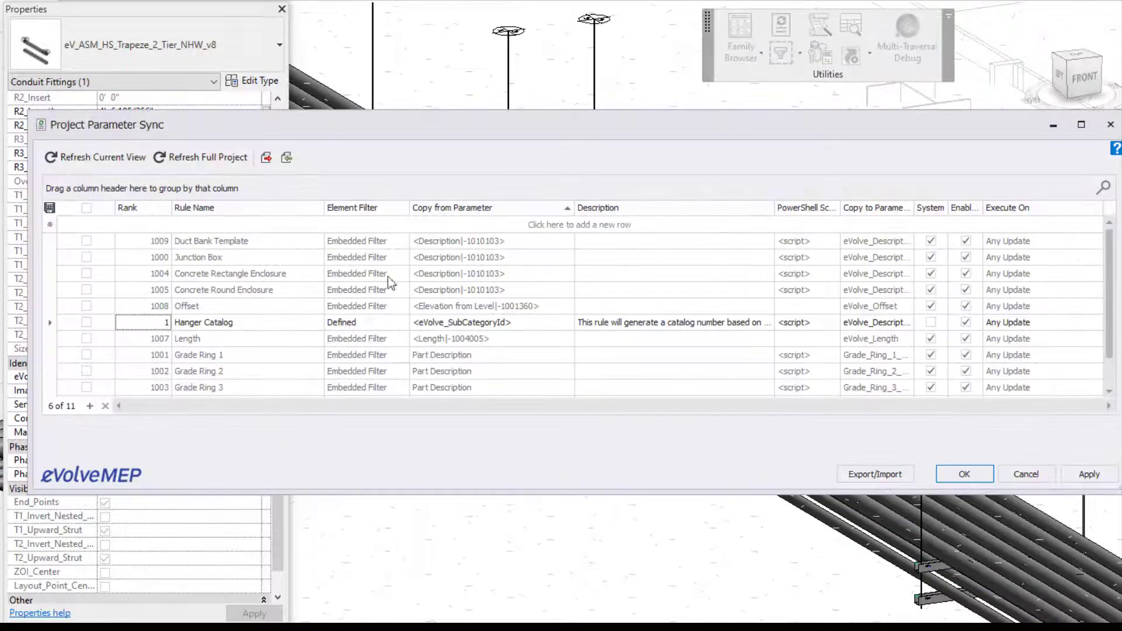
left_click(86, 322)
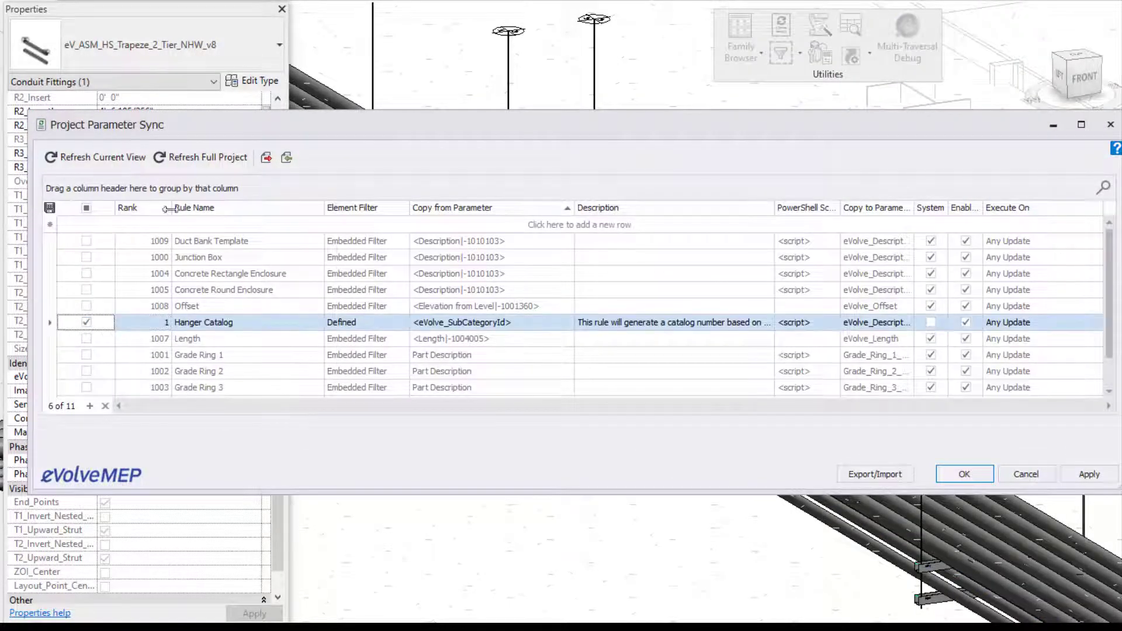
left_click(202, 159)
left_click(544, 342)
left_click(965, 474)
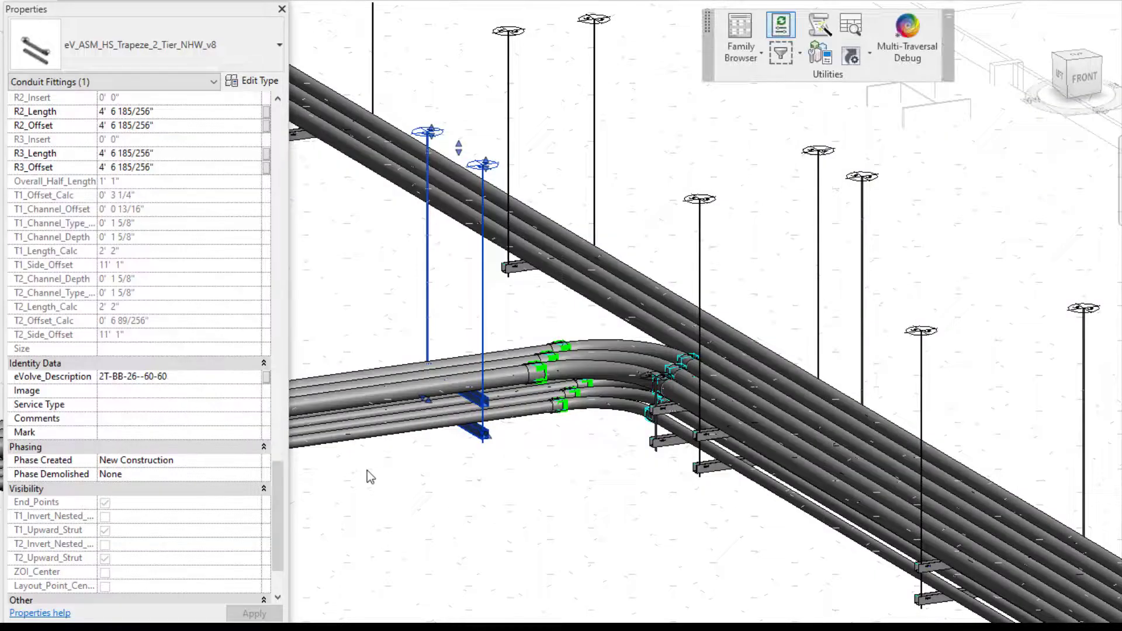